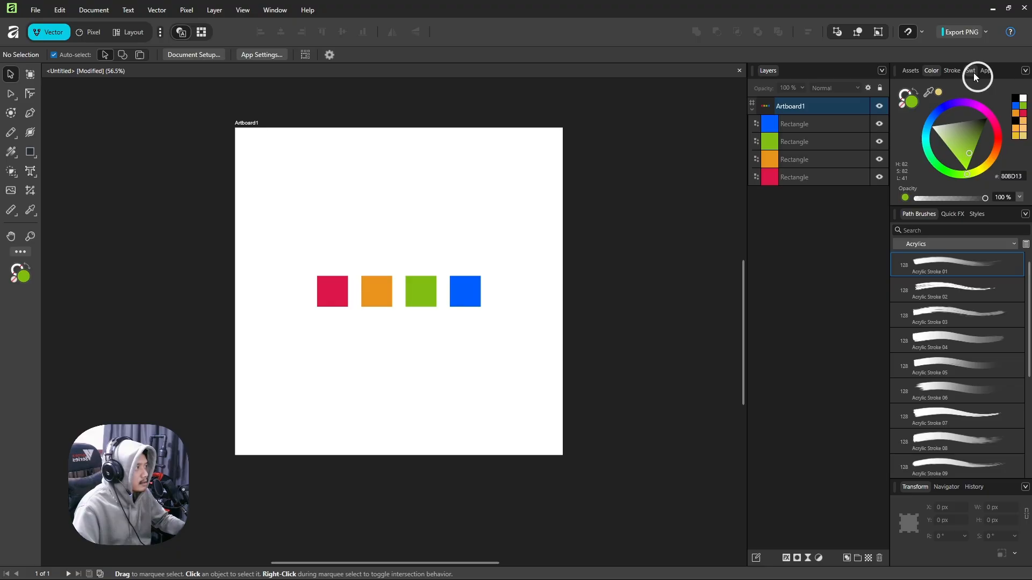
- Bring up the Swatches panel and ensure it is enabled in the workspace customisation, filtering the panel list with "swat"
left_click(972, 72)
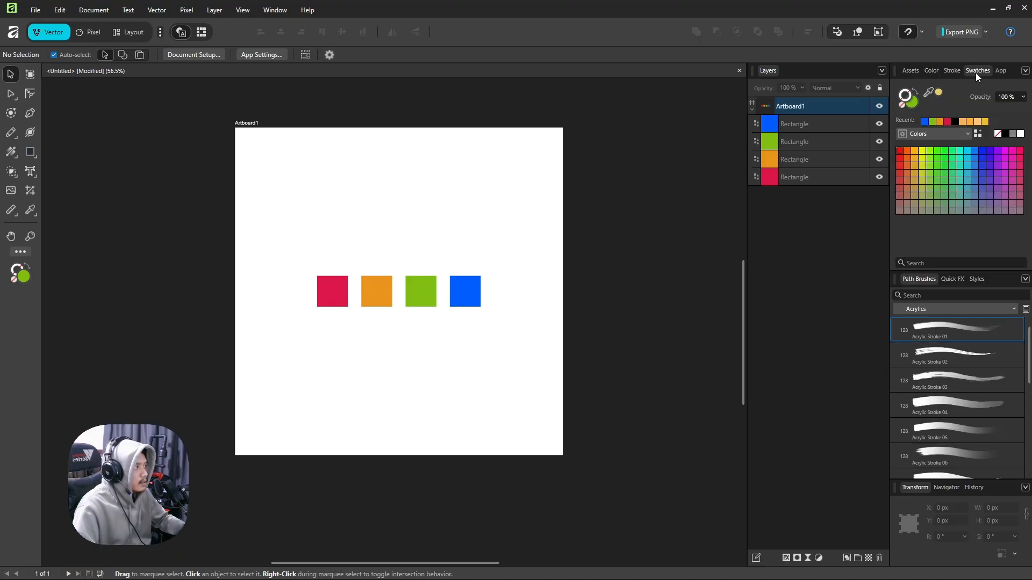
left_click(23, 252)
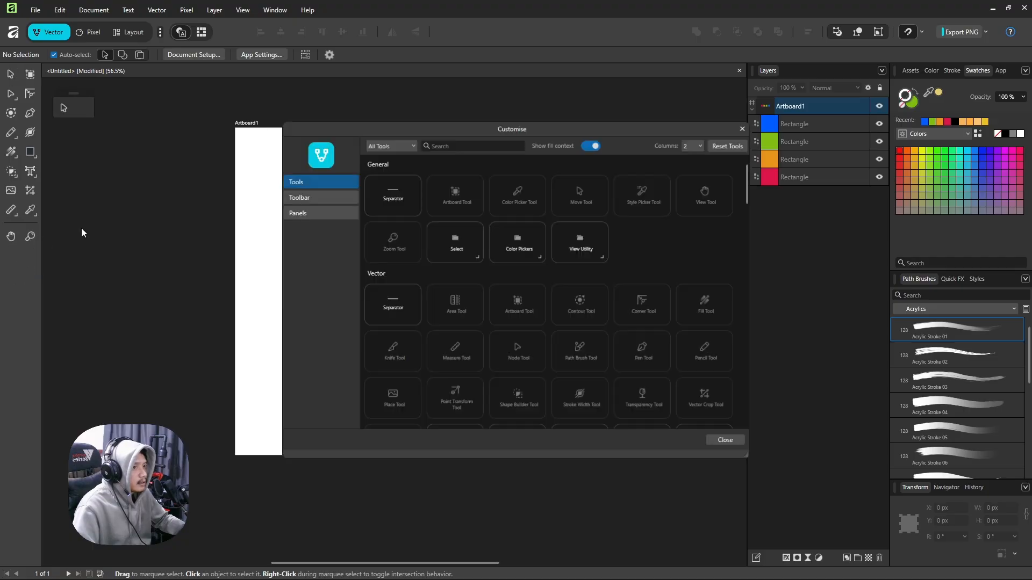
left_click(296, 211)
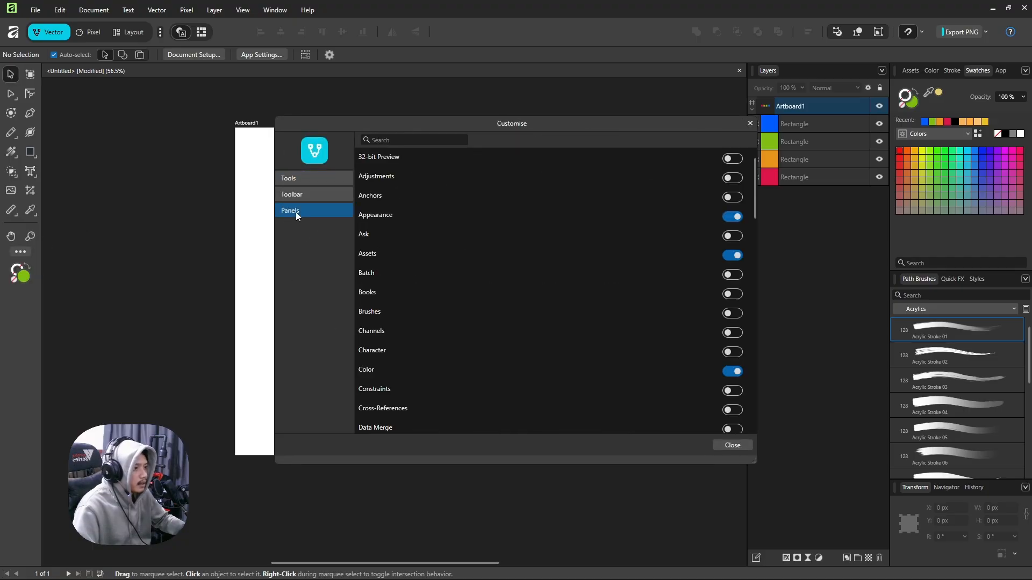
left_click(409, 140)
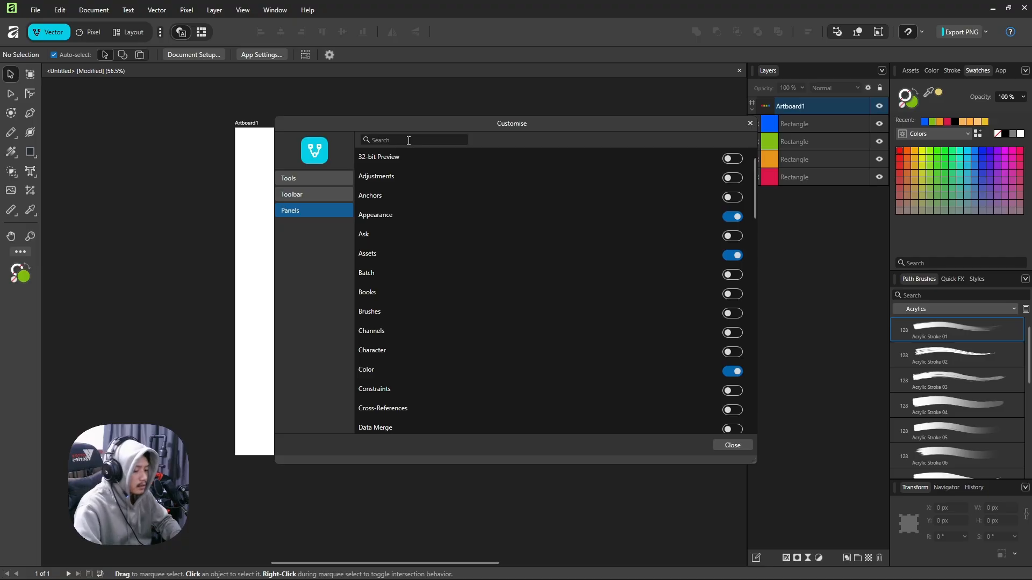
type("swat")
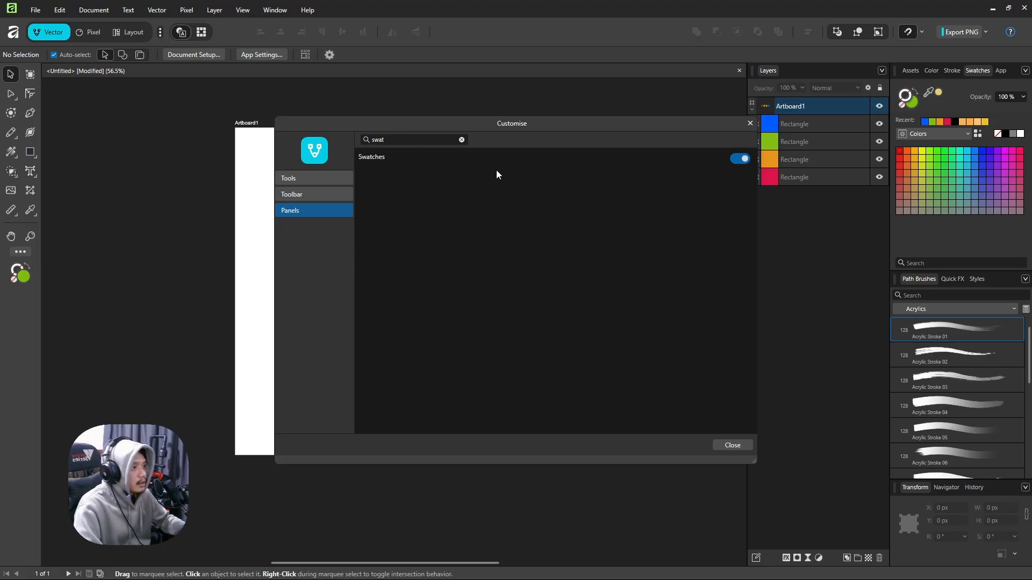
left_click(740, 159)
left_click(741, 161)
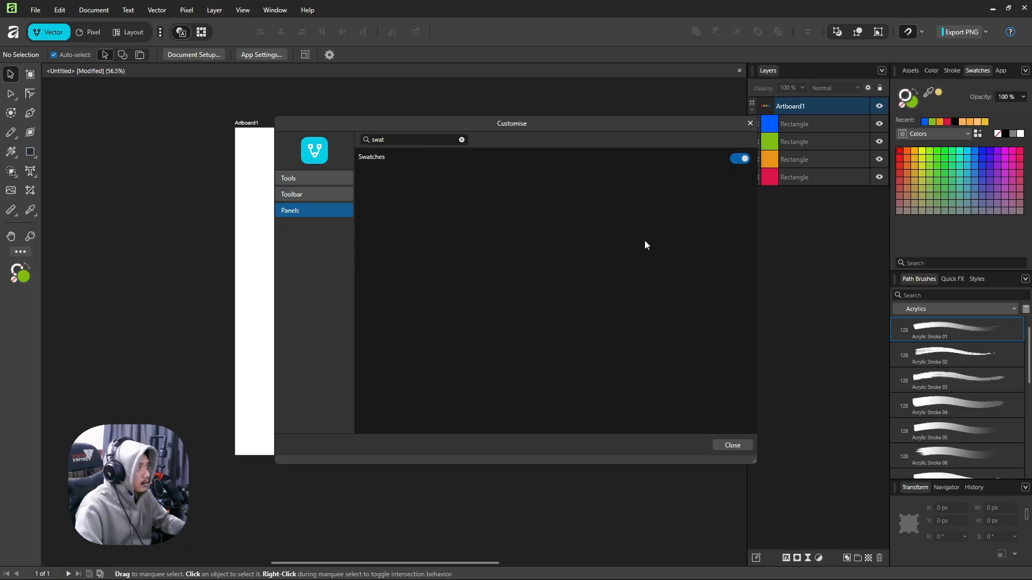
left_click(739, 445)
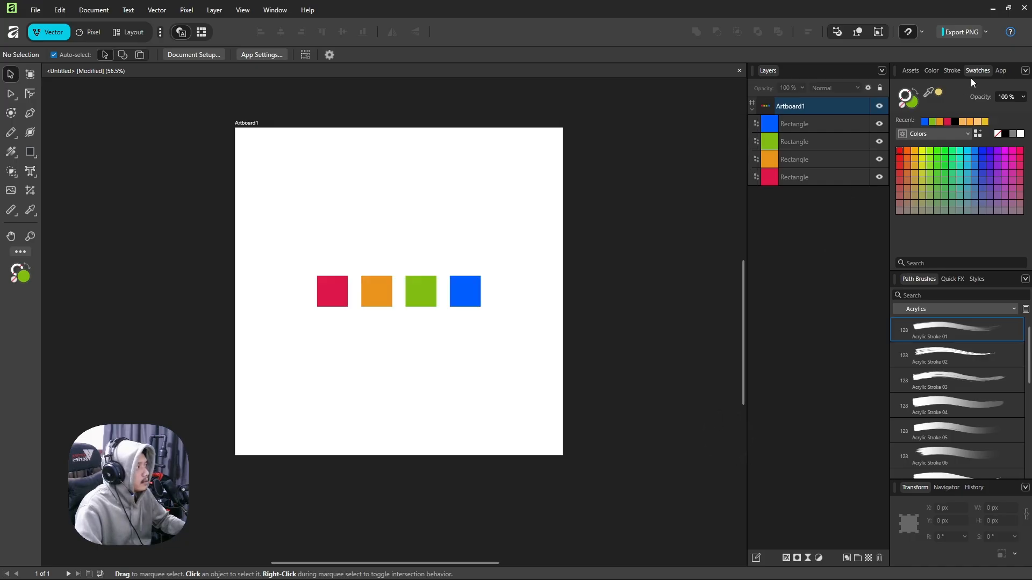
- Undock the Swatches panel to float beside the artboard and create an application palette from the document
left_click_drag(980, 71, 610, 232)
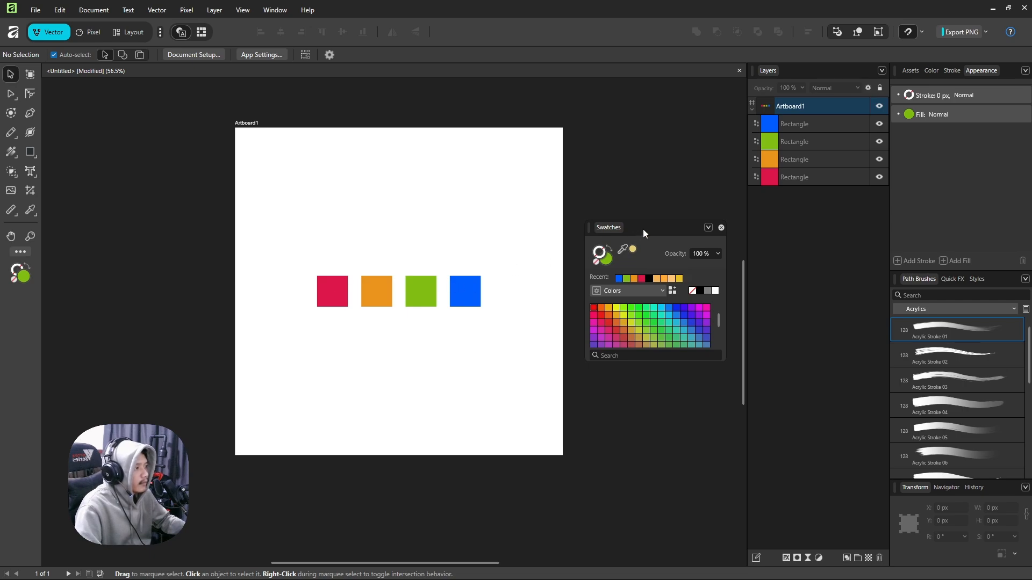
left_click(709, 227)
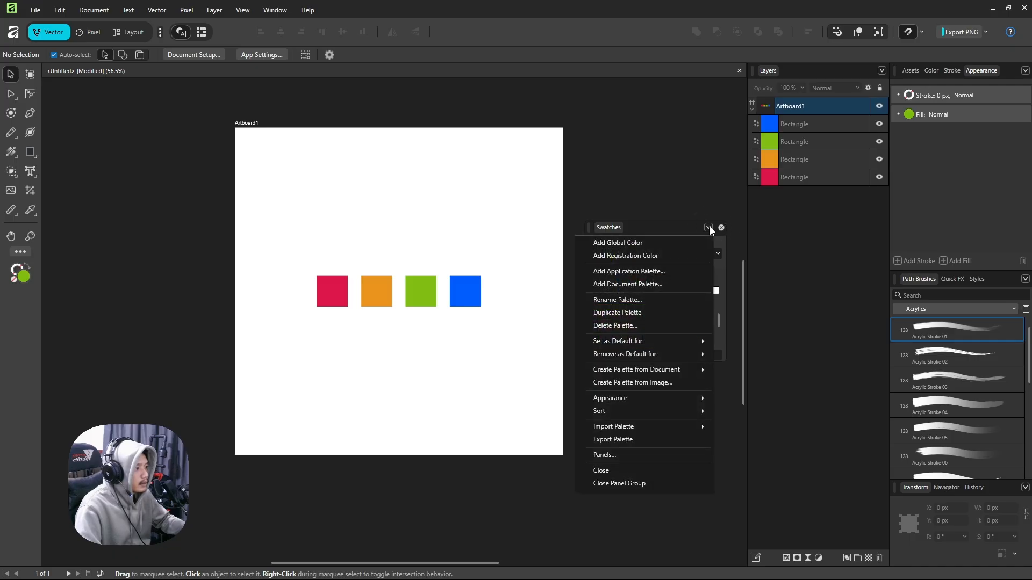
mouse_move(630, 373)
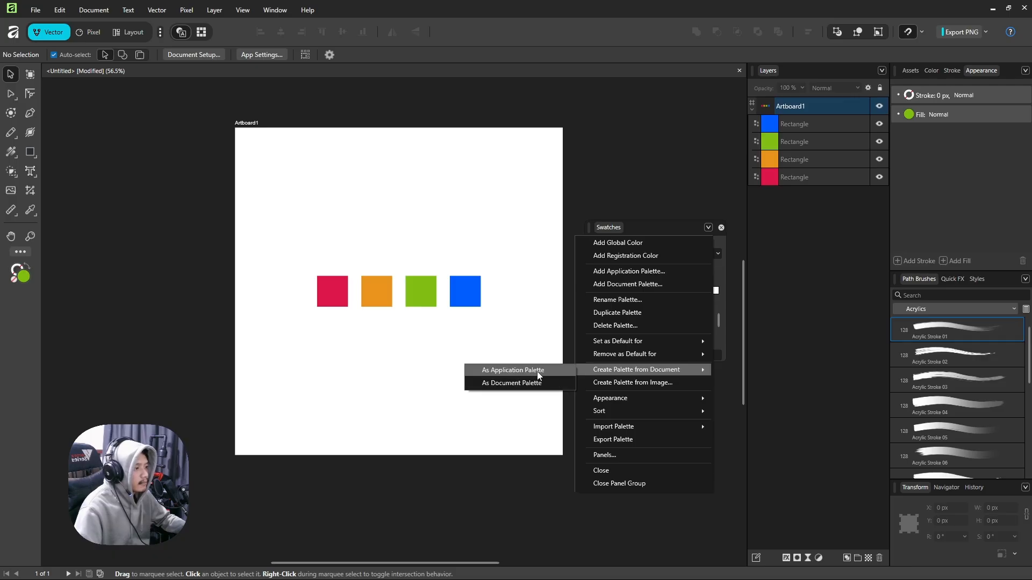
left_click(537, 371)
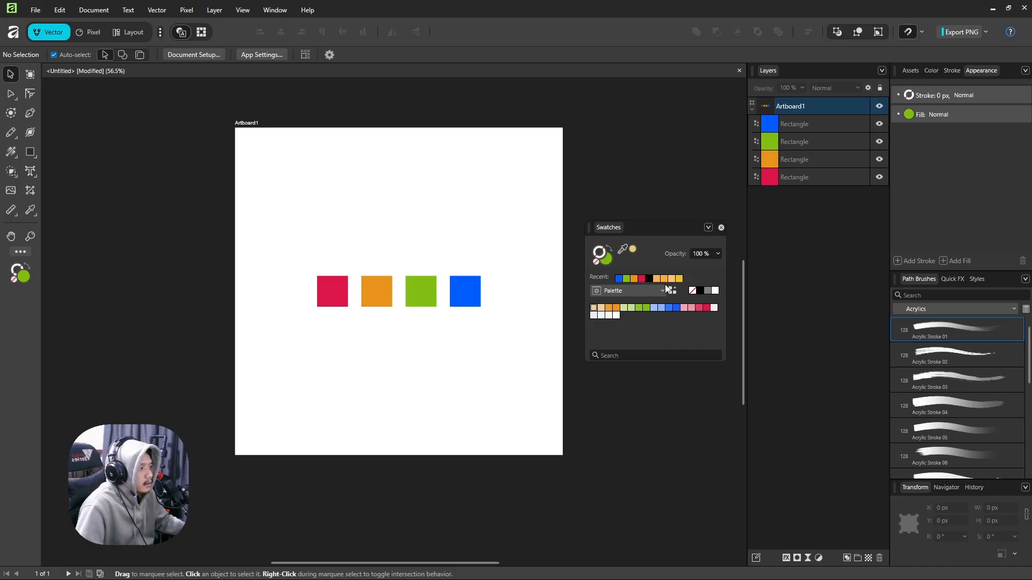
- Rename the new palette "My Color" and choose it as the displayed swatch palette
left_click(707, 227)
left_click(636, 299)
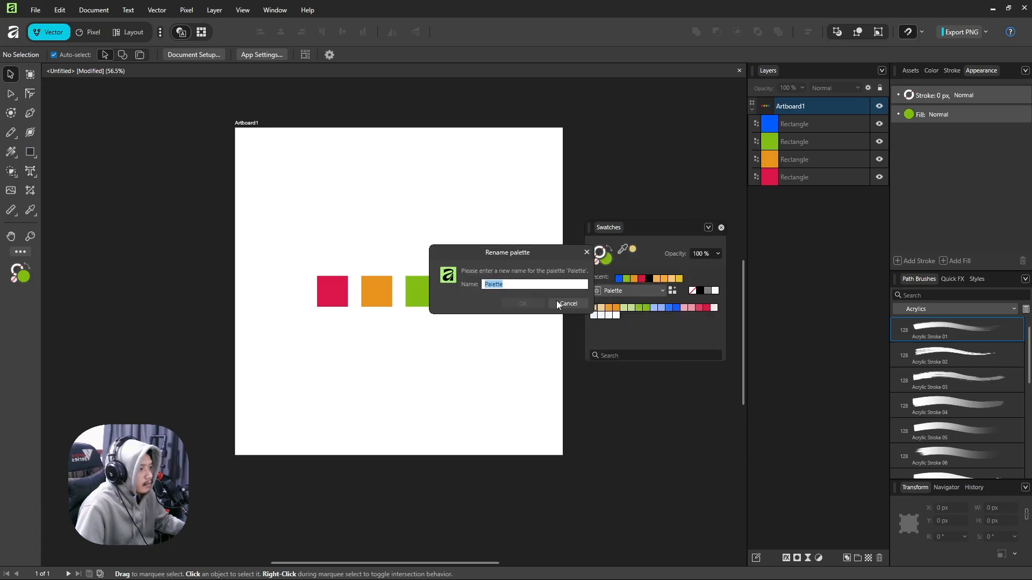
type("My C")
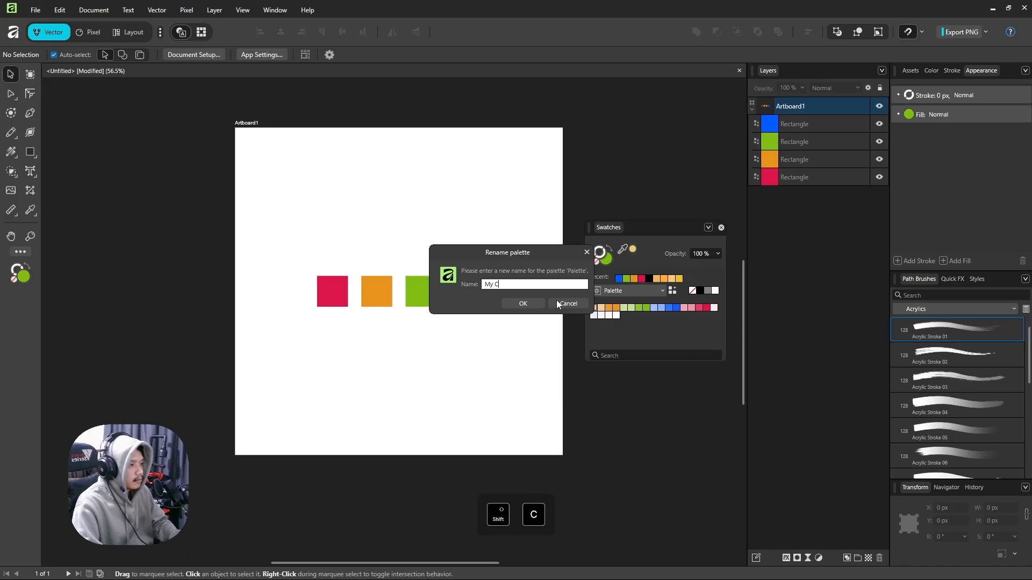
type("olor")
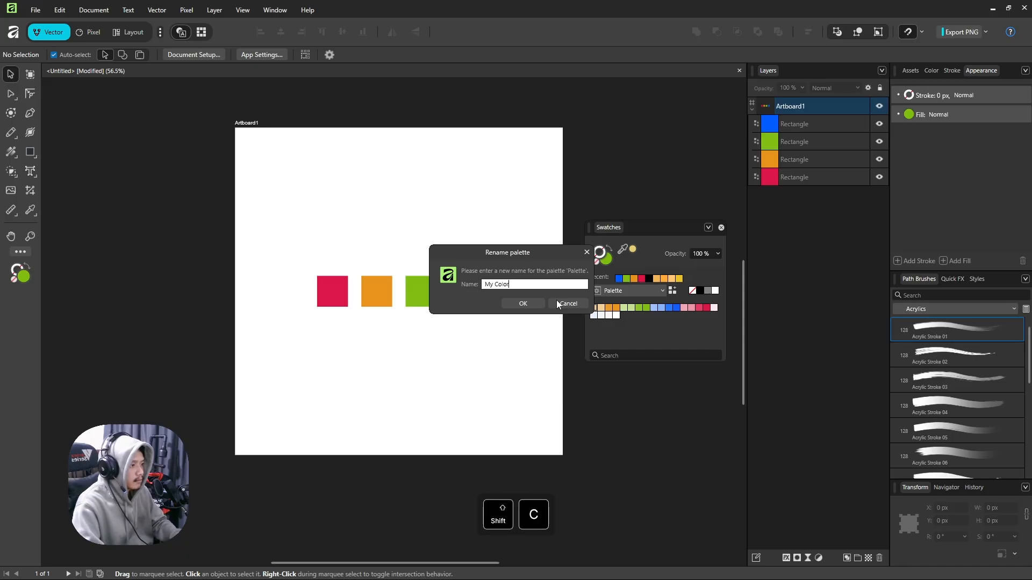
left_click(514, 305)
left_click(648, 292)
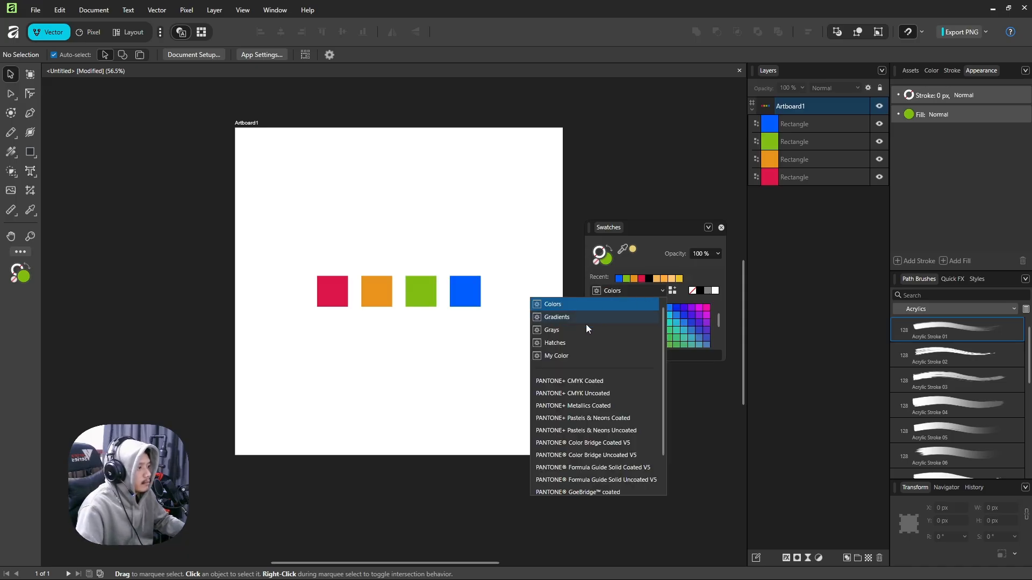
left_click(573, 355)
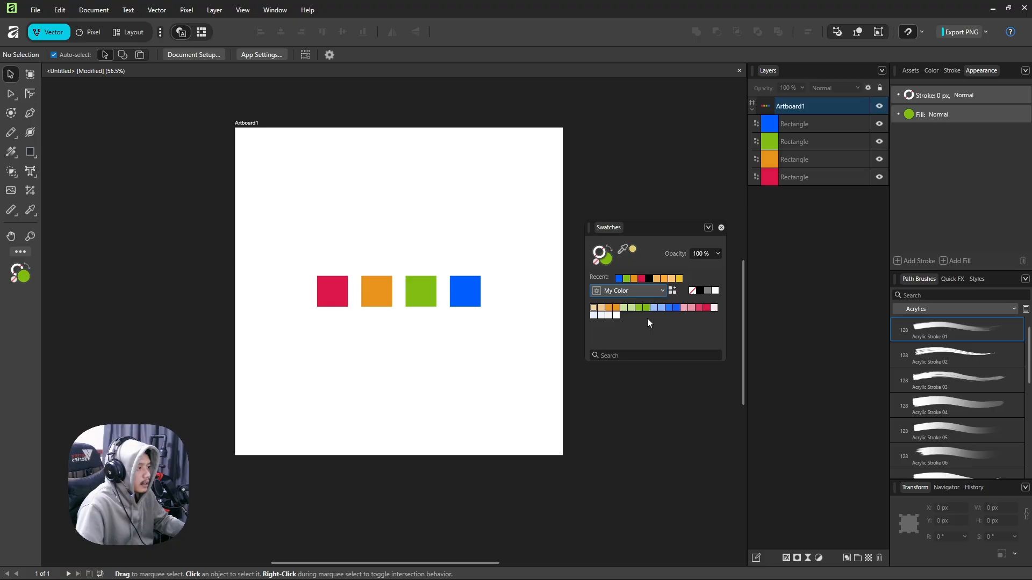
- Add the Tints chord and the Shades chord of the orange swatch to the My Color palette
left_click(615, 308)
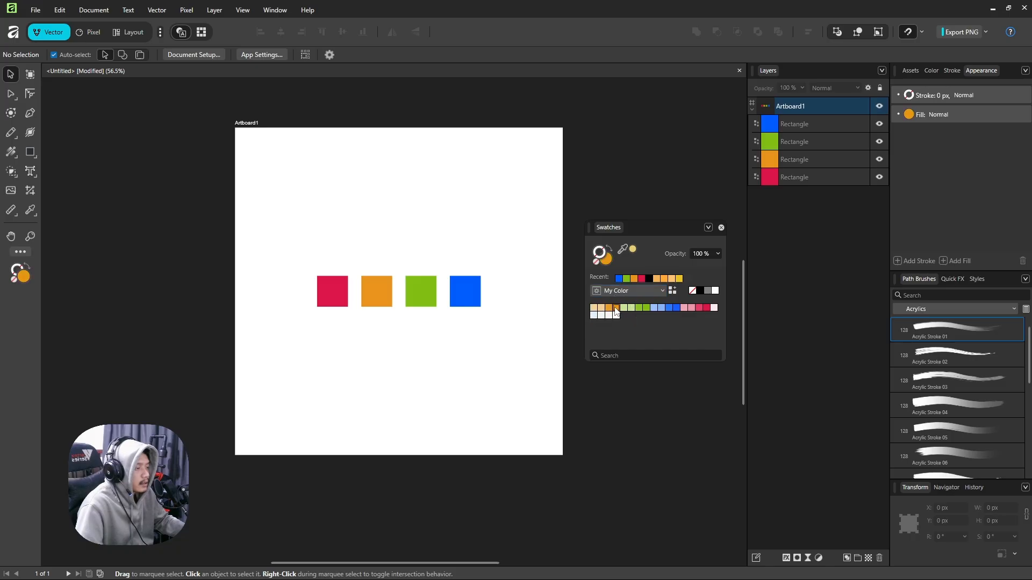
right_click(615, 310)
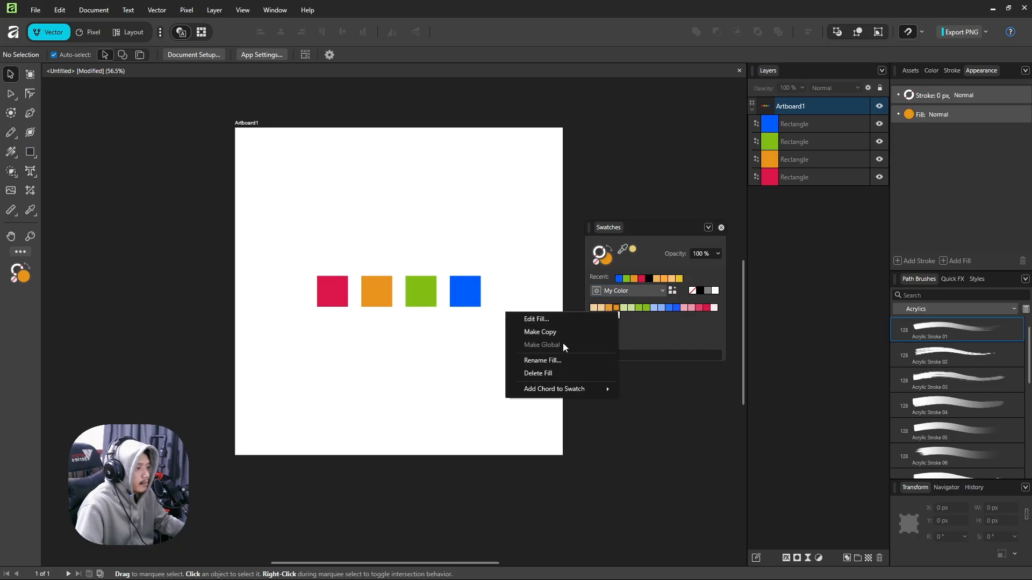
mouse_move(549, 389)
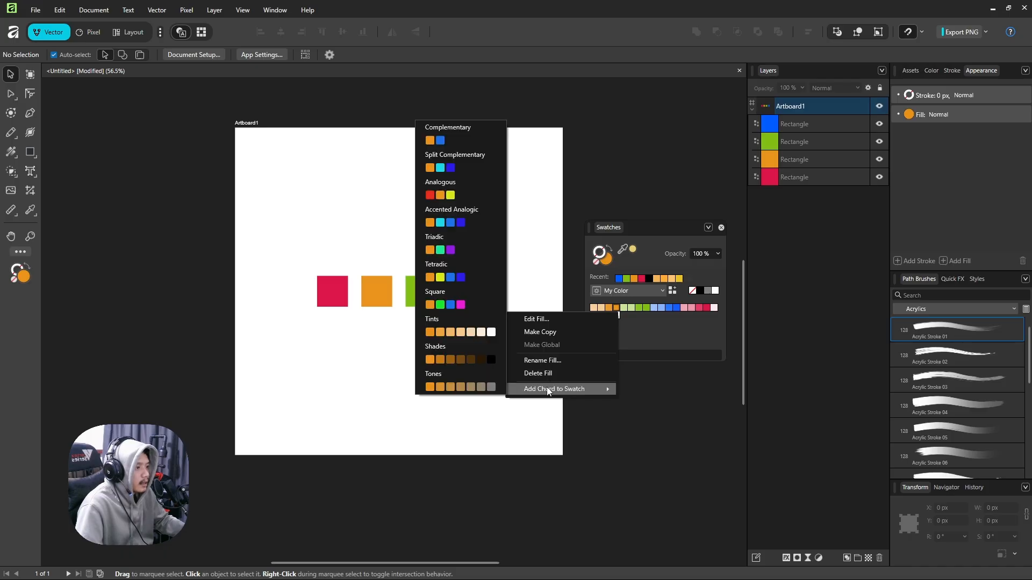
left_click(432, 322)
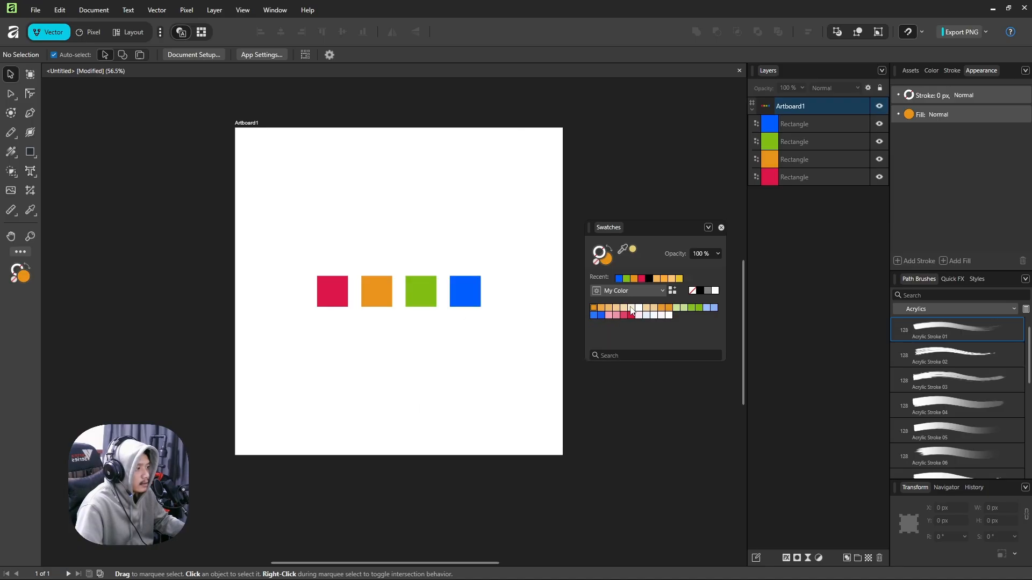
right_click(593, 310)
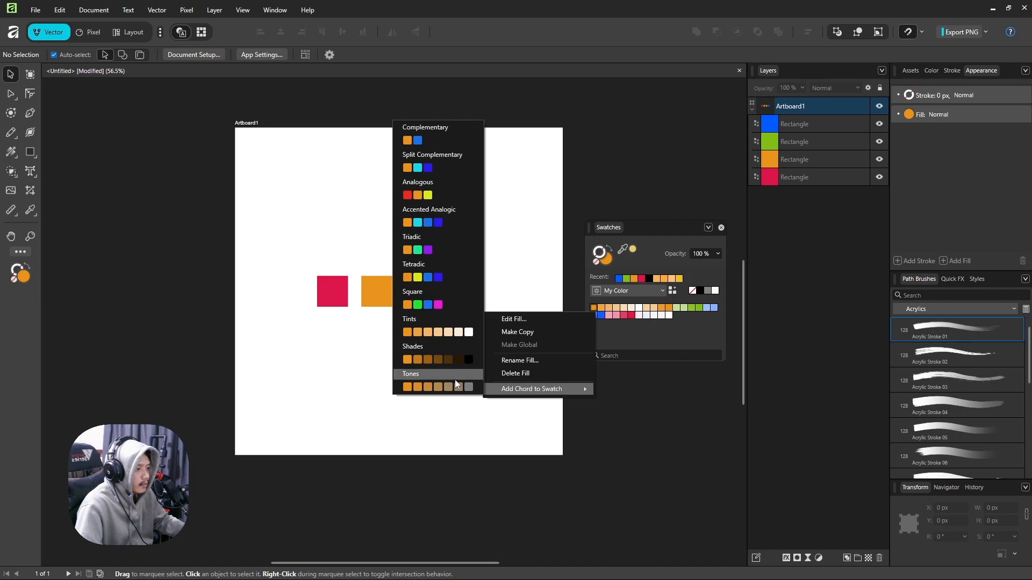
left_click(411, 348)
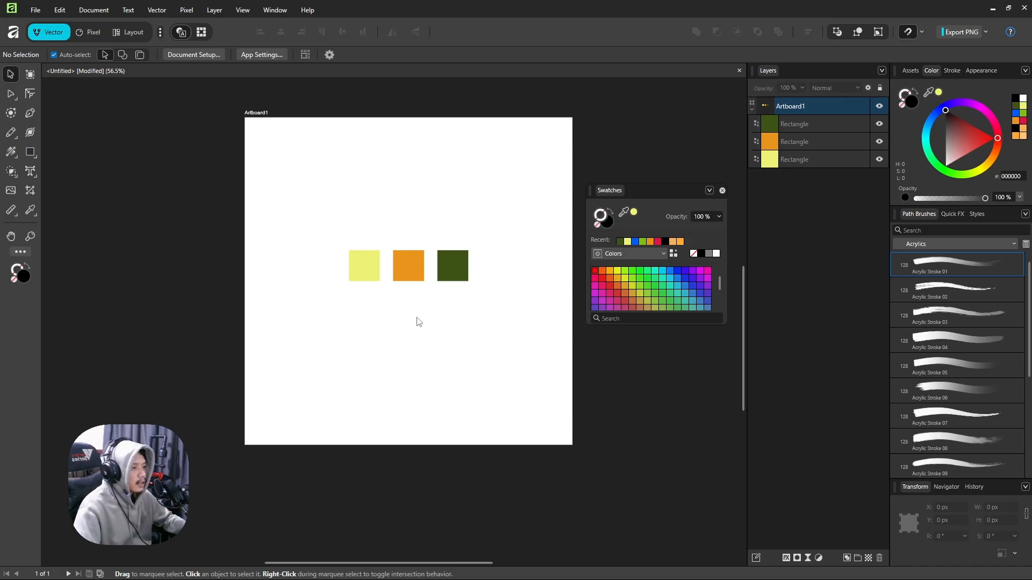
- Add a global color to the document, sampling its color from the pale yellow square
left_click(710, 190)
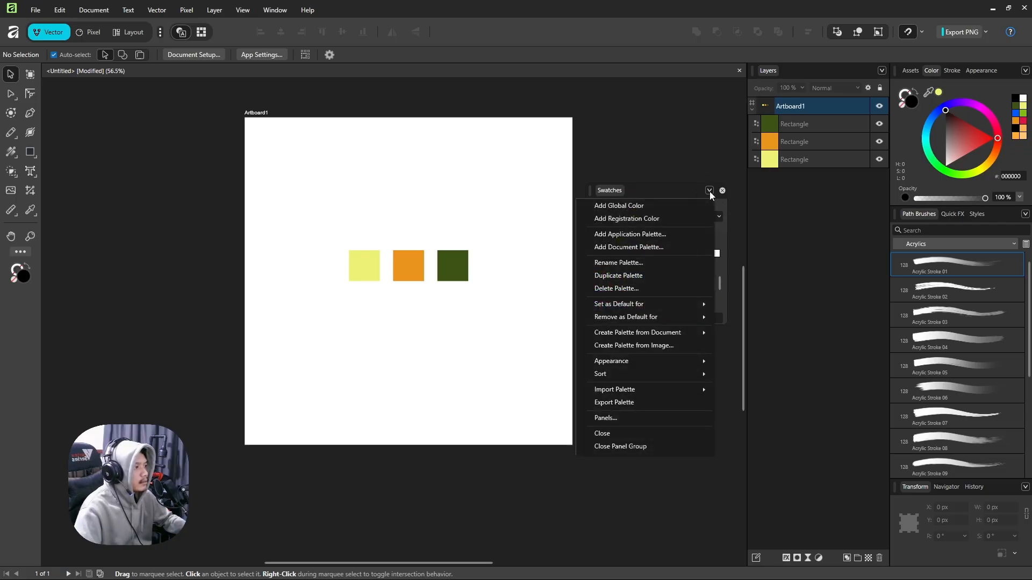
left_click(624, 206)
left_click_drag(544, 187, 631, 196)
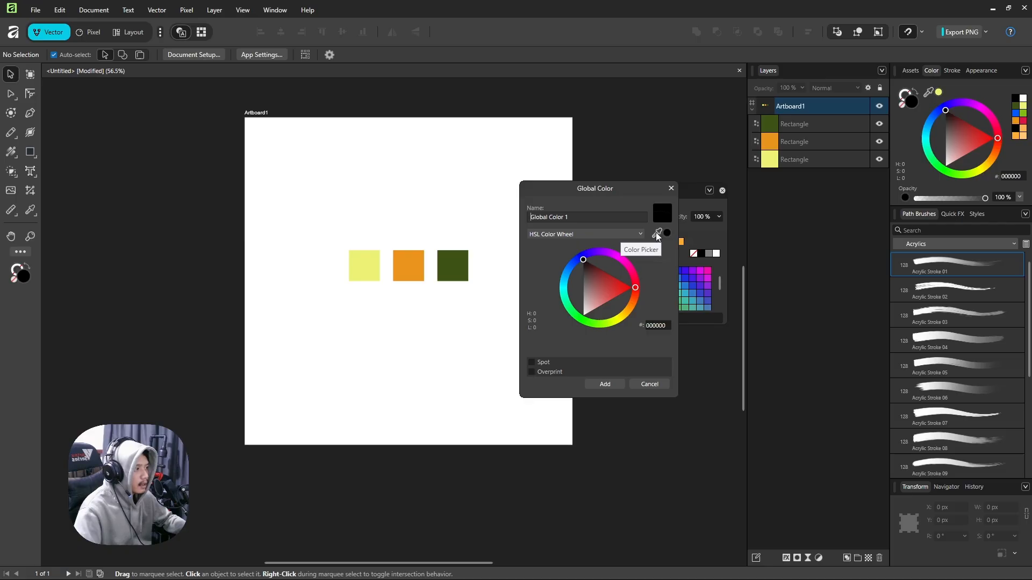
left_click_drag(656, 237, 363, 264)
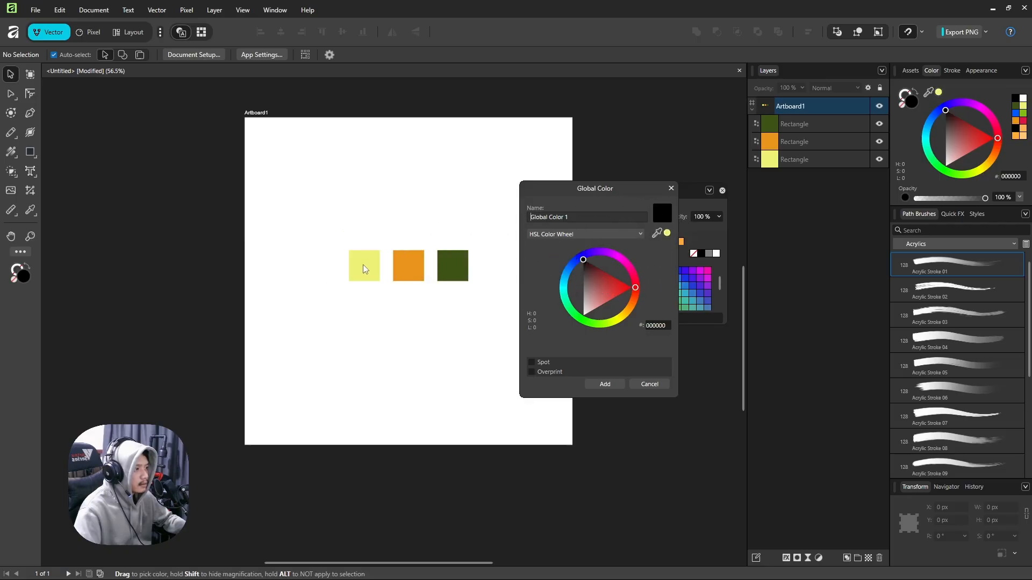
left_click(667, 233)
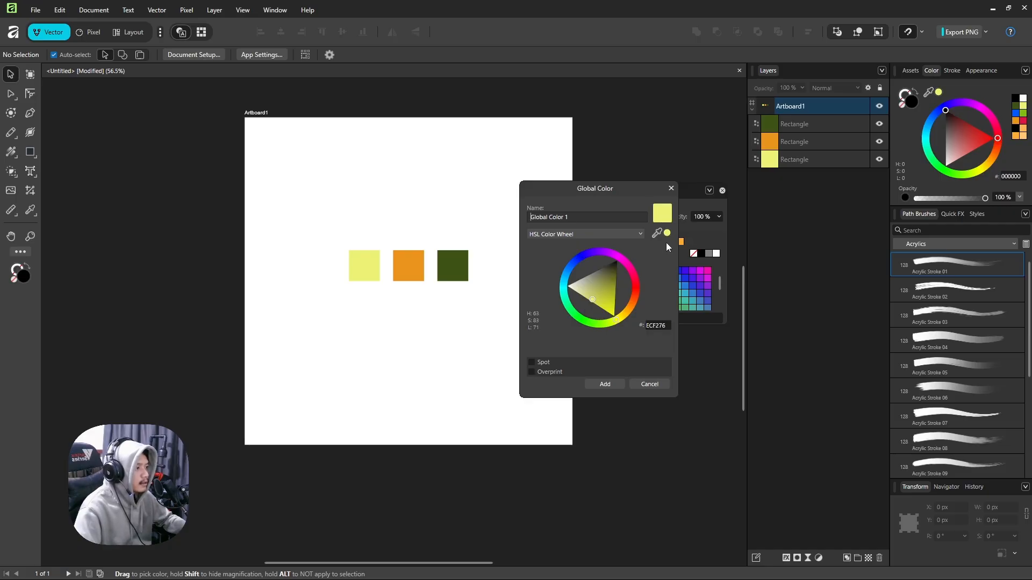
left_click(605, 385)
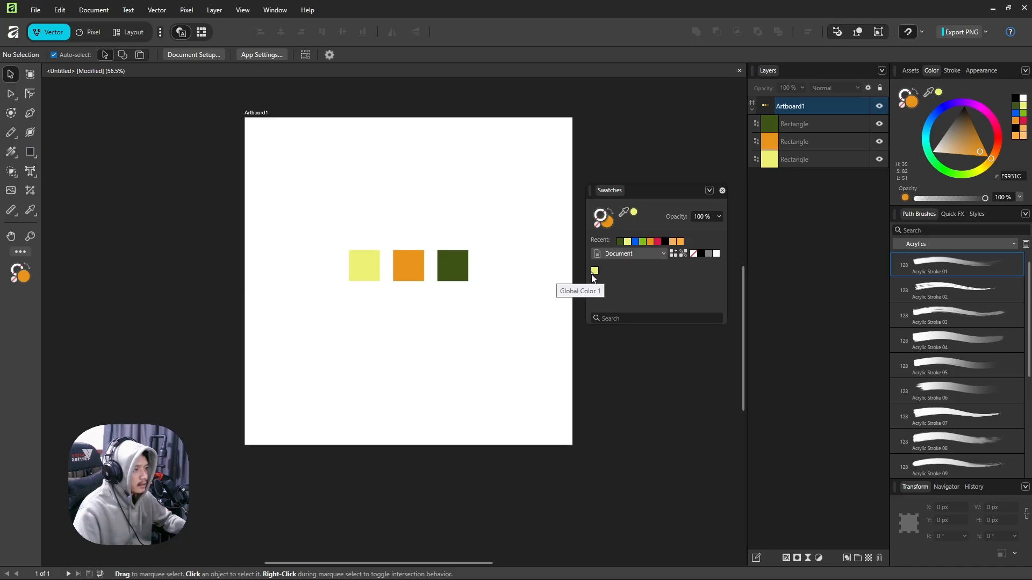
- Add the fills of the orange and dark green squares to the document palette as global colors
left_click(412, 275)
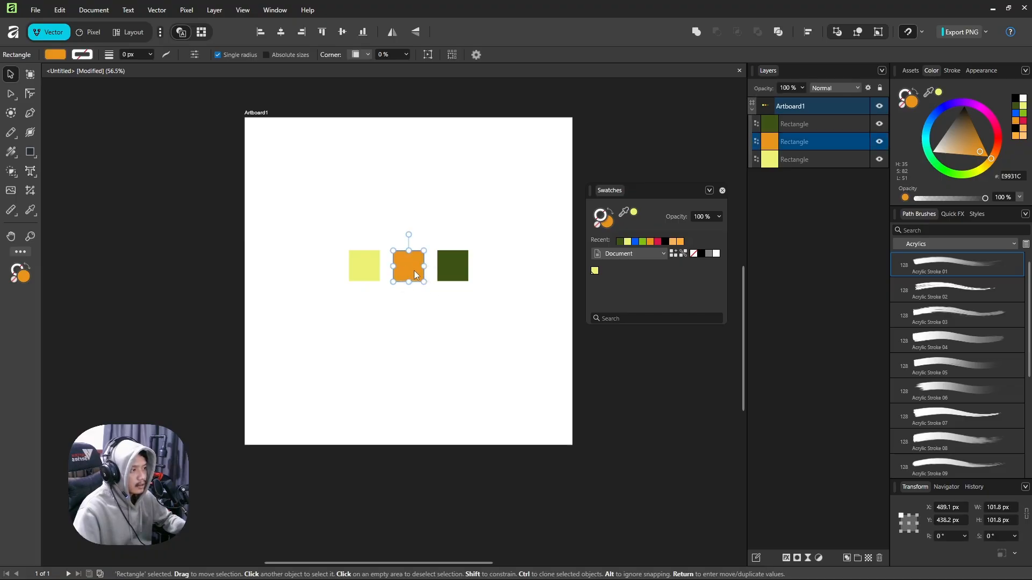
left_click(684, 254)
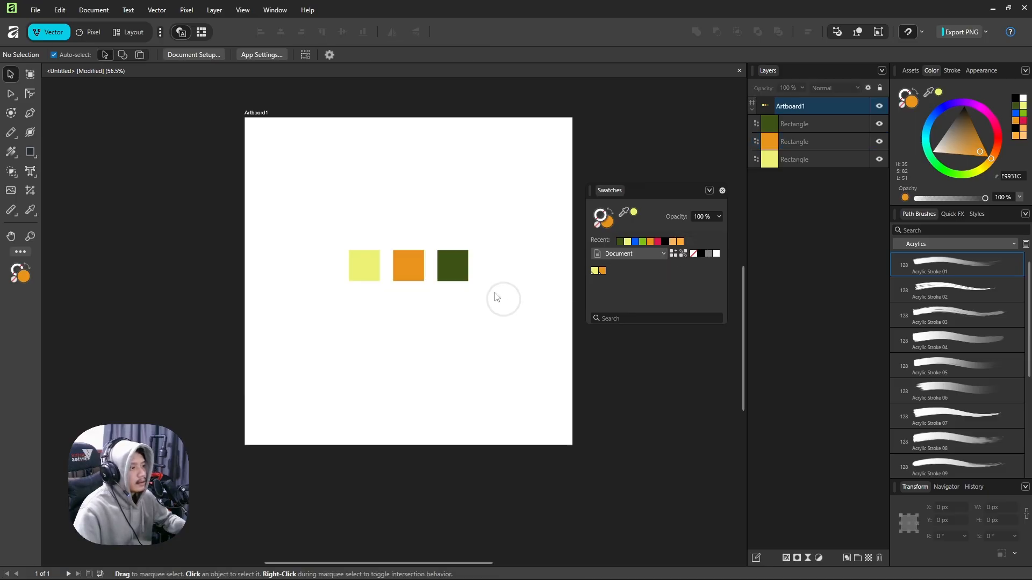
left_click(454, 265)
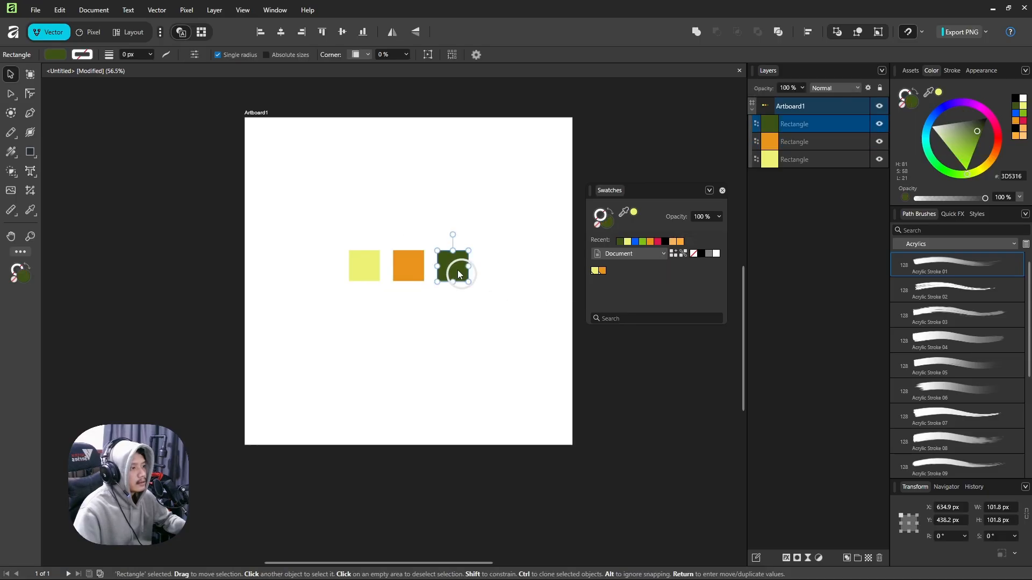
left_click(683, 254)
left_click(532, 310)
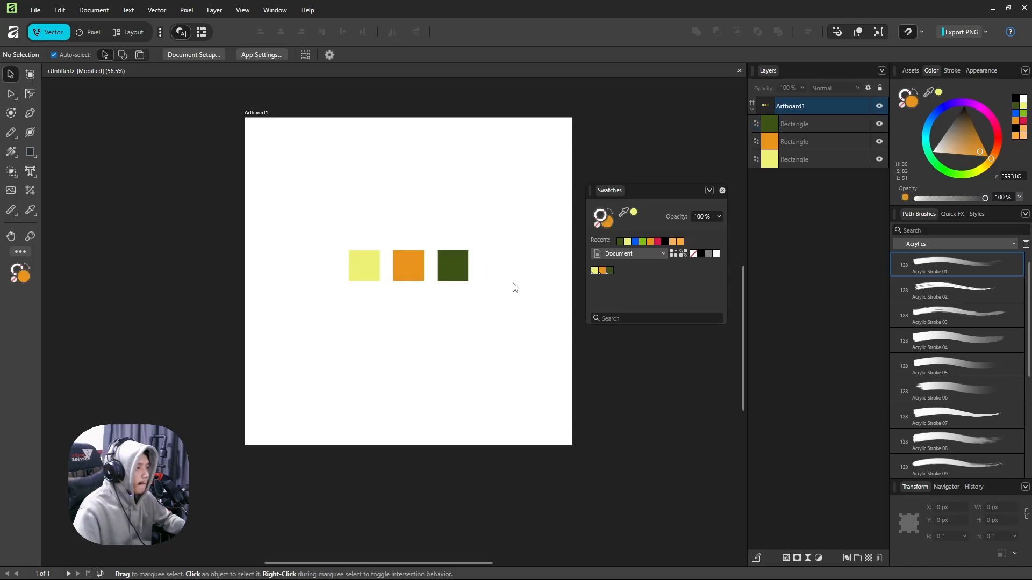
- Draw an orange circle about 210 px wide below the row of squares and deselect it
scroll(514, 290, "right", 1)
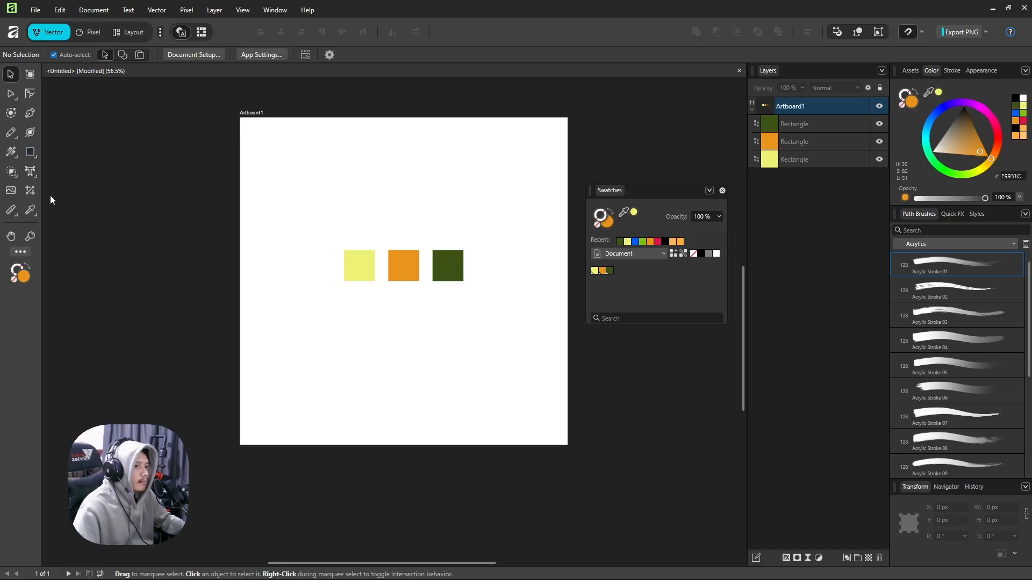
left_click_drag(31, 152, 67, 161)
left_click_drag(289, 332, 333, 373)
left_click_drag(353, 398, 352, 398)
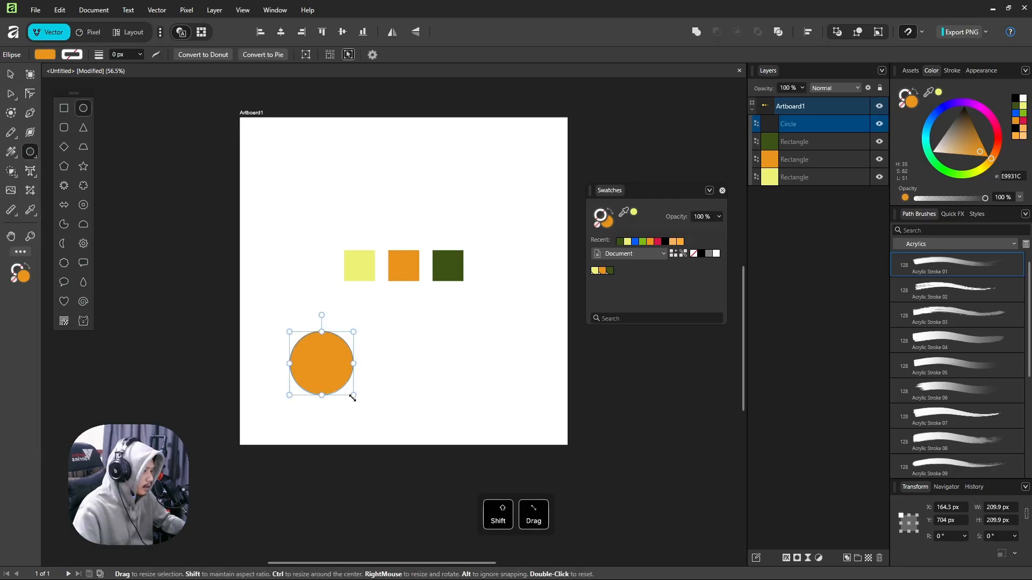
key("v")
left_click(395, 381)
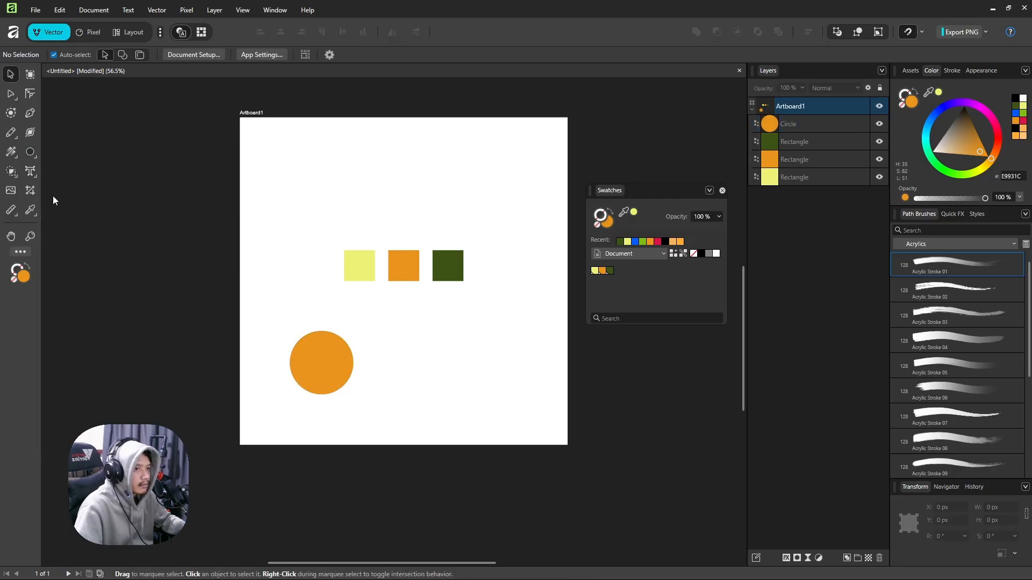
- Add the art text "Test" at about 36.8 pt beside the orange circle
left_click(31, 171)
left_click_drag(368, 371, 414, 373)
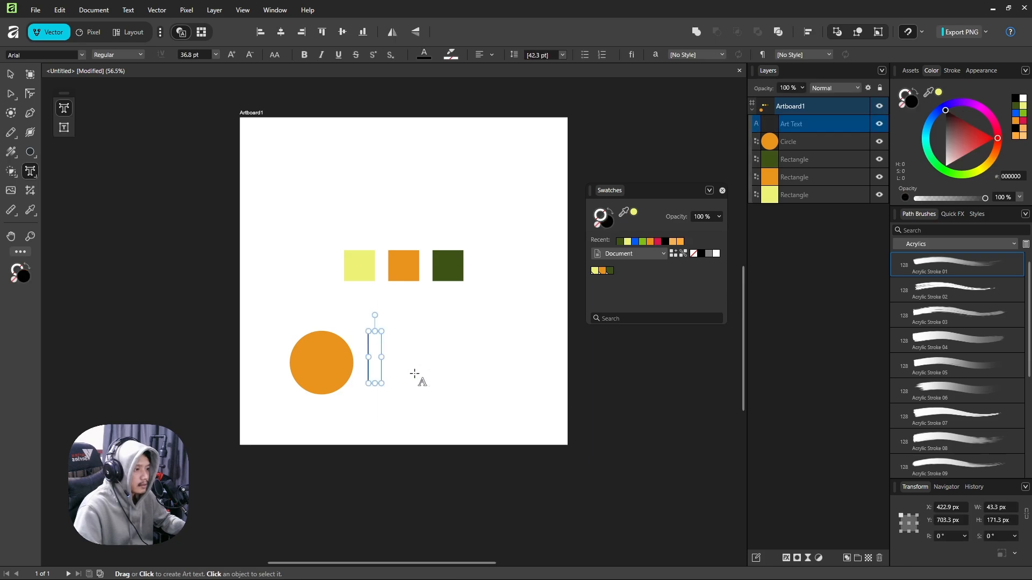
key("shift")
type("Test")
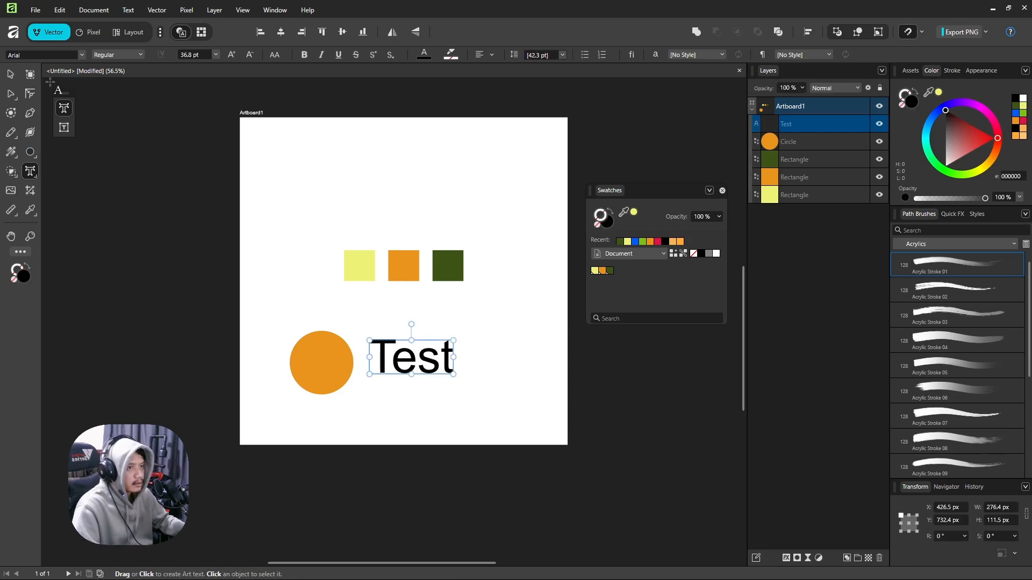
- Move the "Test" text slightly down so it sits level with the circle, and deselect it
left_click(15, 81)
left_click_drag(413, 359, 439, 366)
left_click(495, 347)
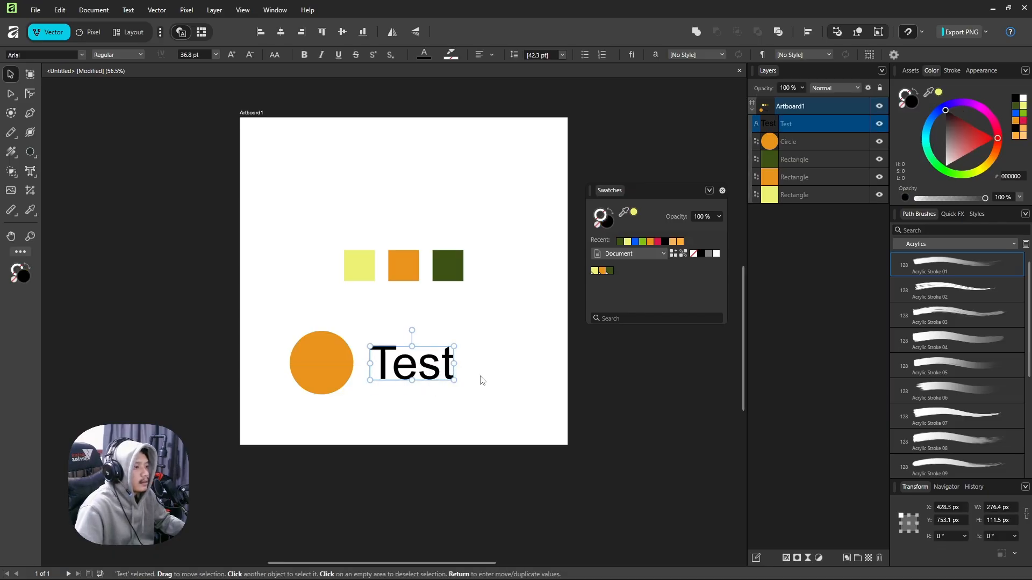
left_click(495, 380)
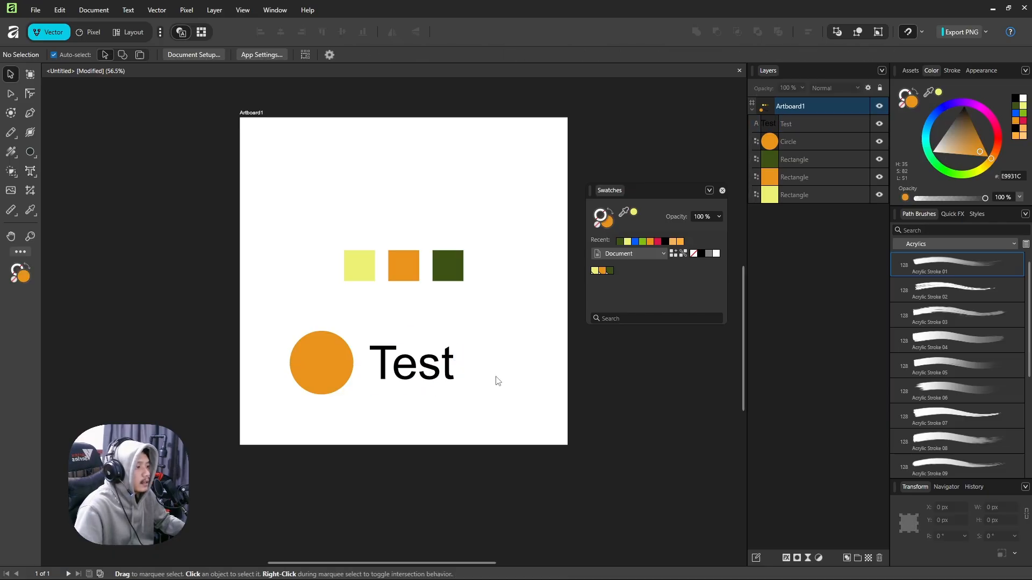
- Apply the dark green global color to the circle and the orange global color to the "Test" text
left_click(331, 370)
left_click(609, 270)
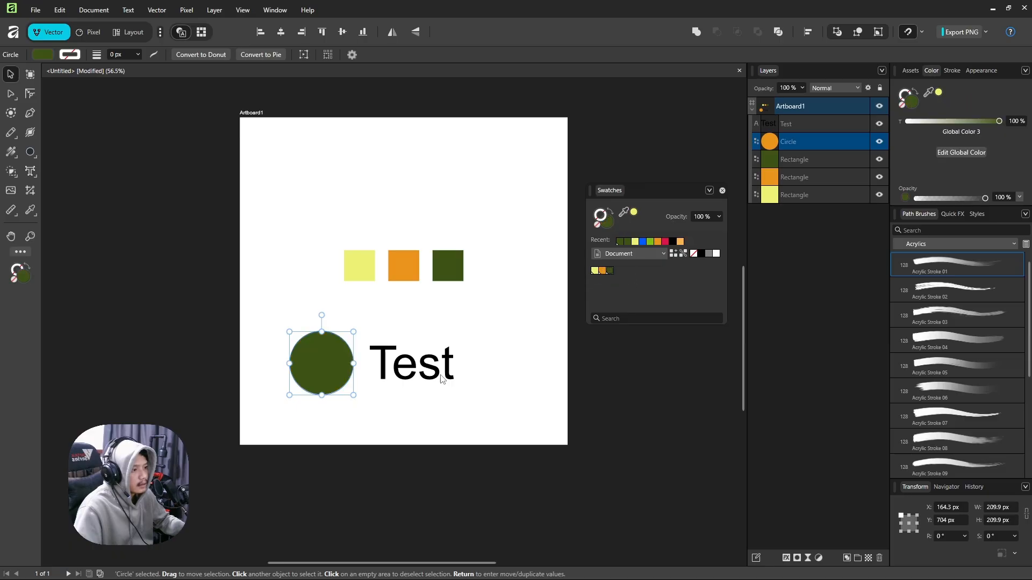
left_click(441, 379)
left_click(601, 271)
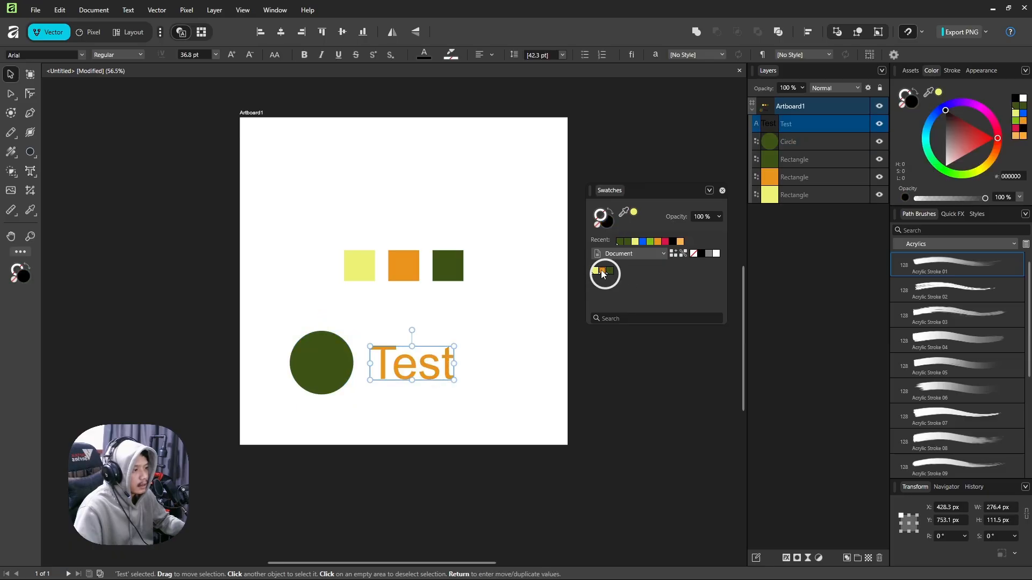
left_click(503, 358)
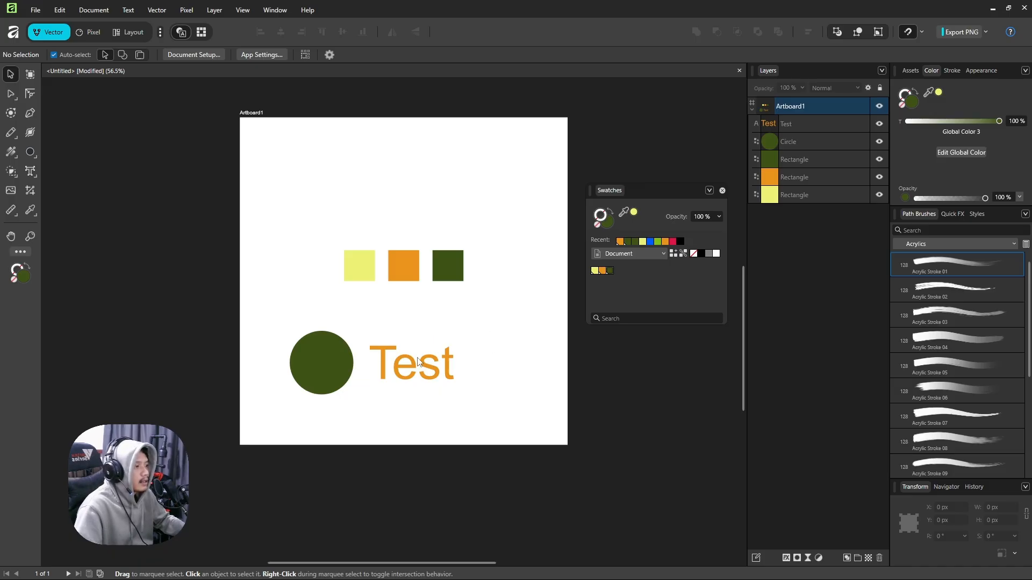
- Edit the dark green global color to RGB 23, 185, 22 and turn the orange global color pink by raising its blue value
double_click(610, 272)
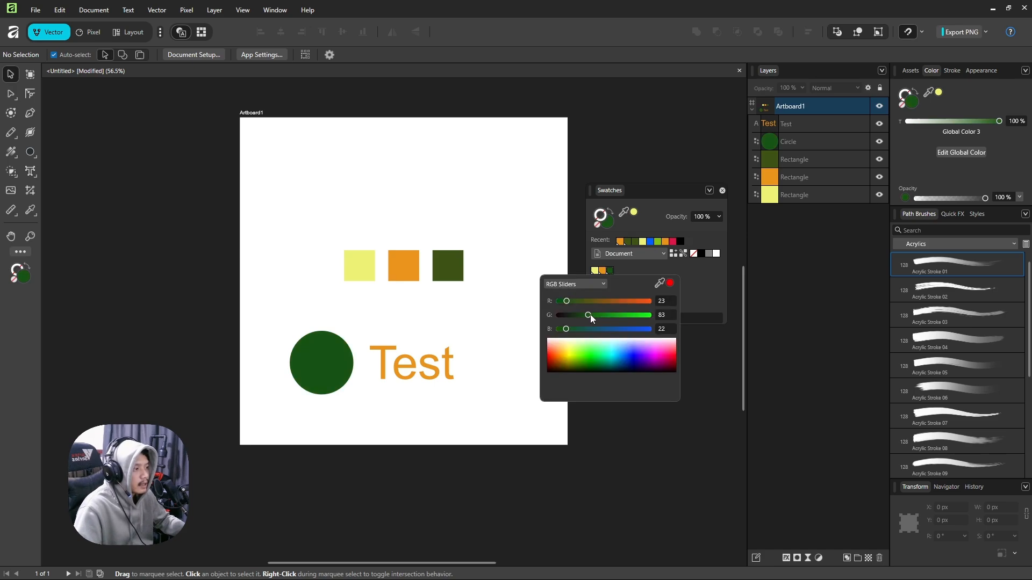
left_click_drag(589, 314, 624, 314)
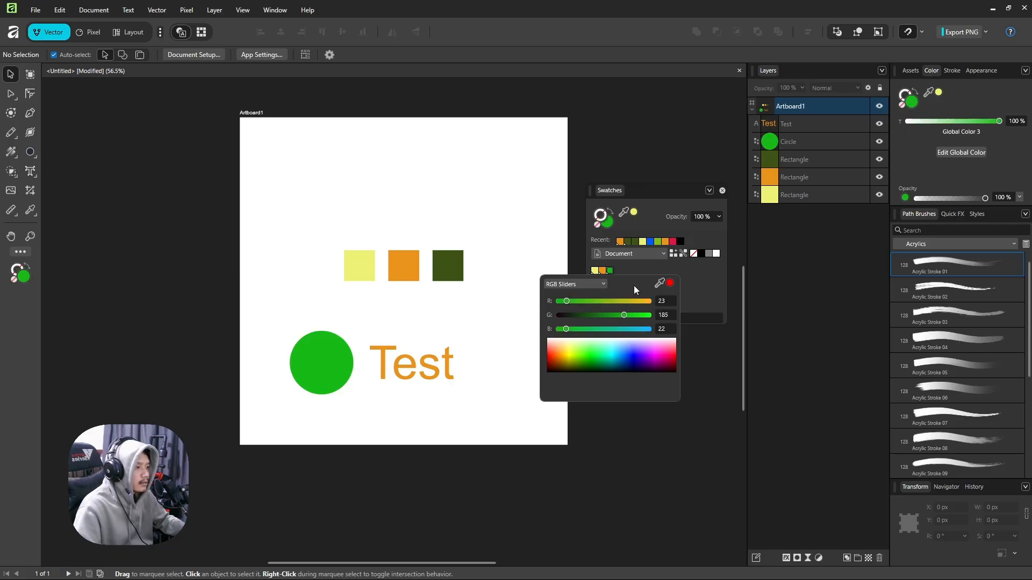
double_click(604, 273)
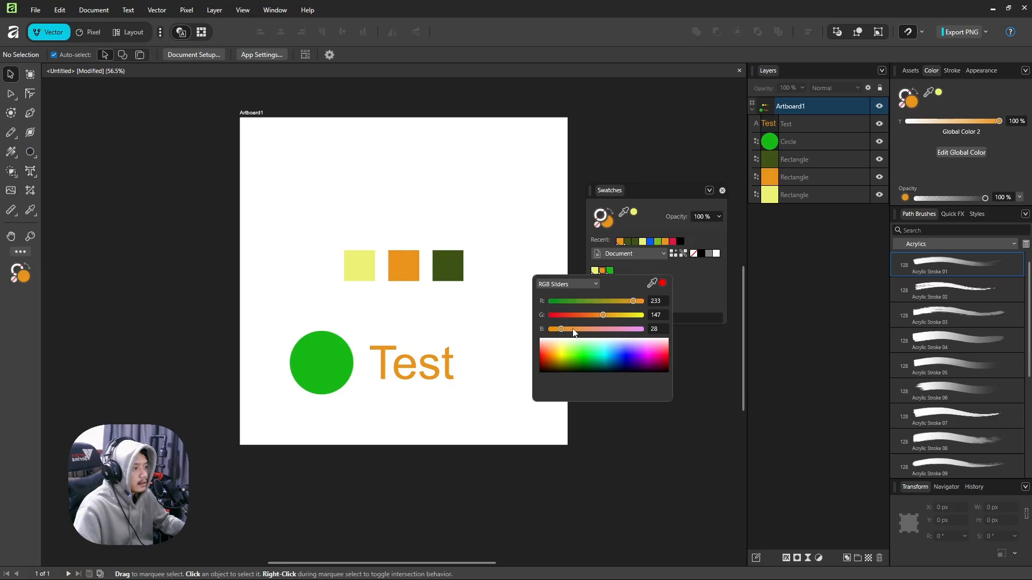
left_click_drag(562, 330, 637, 332)
left_click(631, 273)
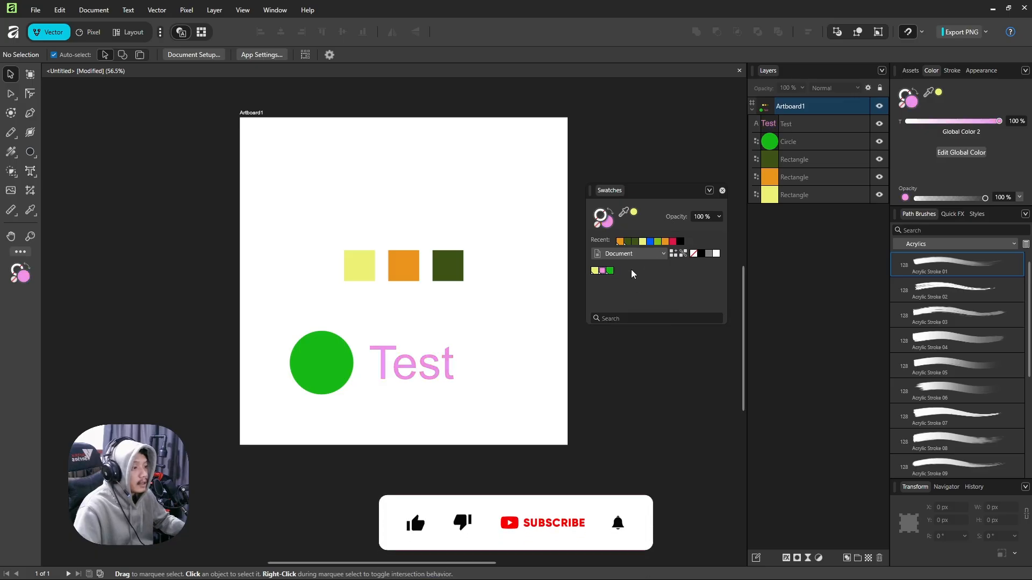